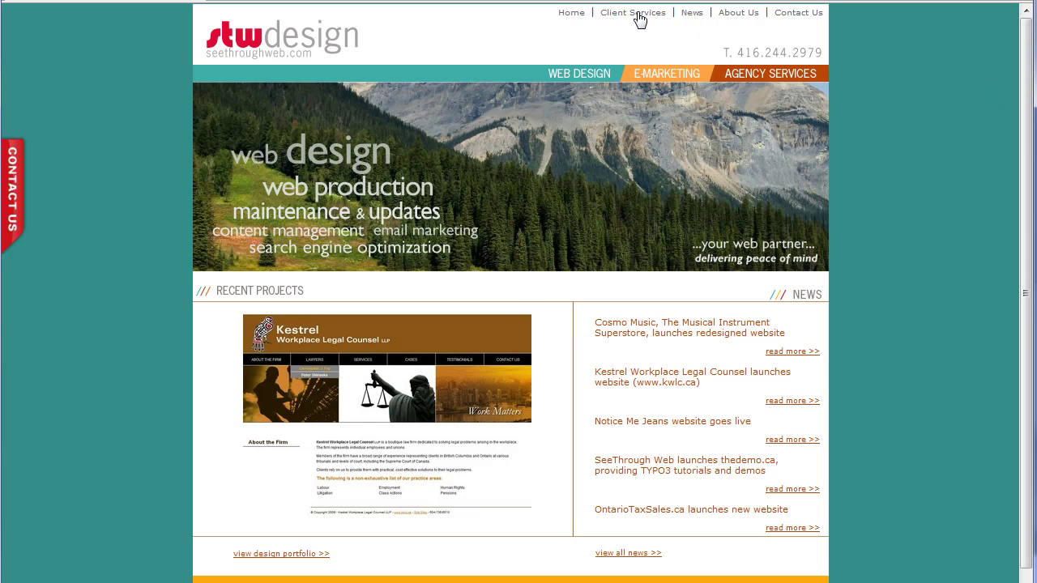
Go to Client Services and open its Make Payment page.
{"action": "left_click", "coordinate": [639, 15]}
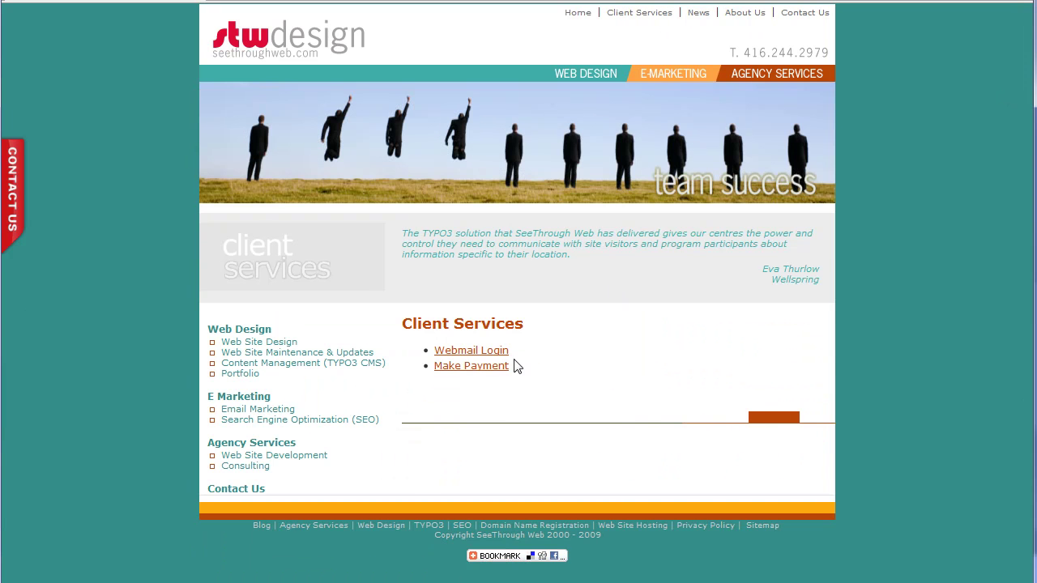
{"action": "left_click", "coordinate": [491, 369]}
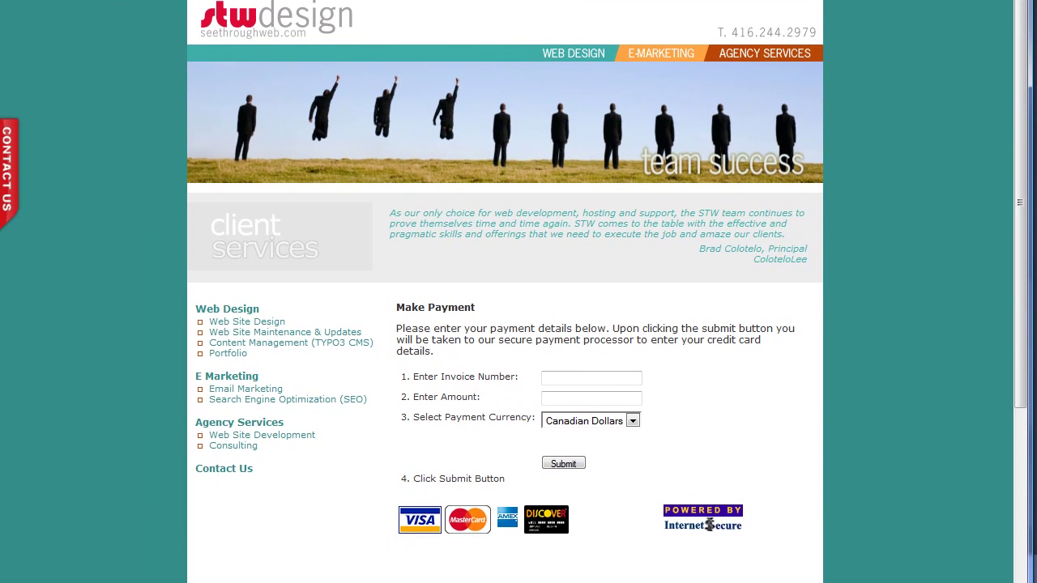
Enter invoice number 12345 and amount 50, then submit the form for confirmation.
{"action": "left_click", "coordinate": [564, 377]}
{"action": "type", "text": "12345"}
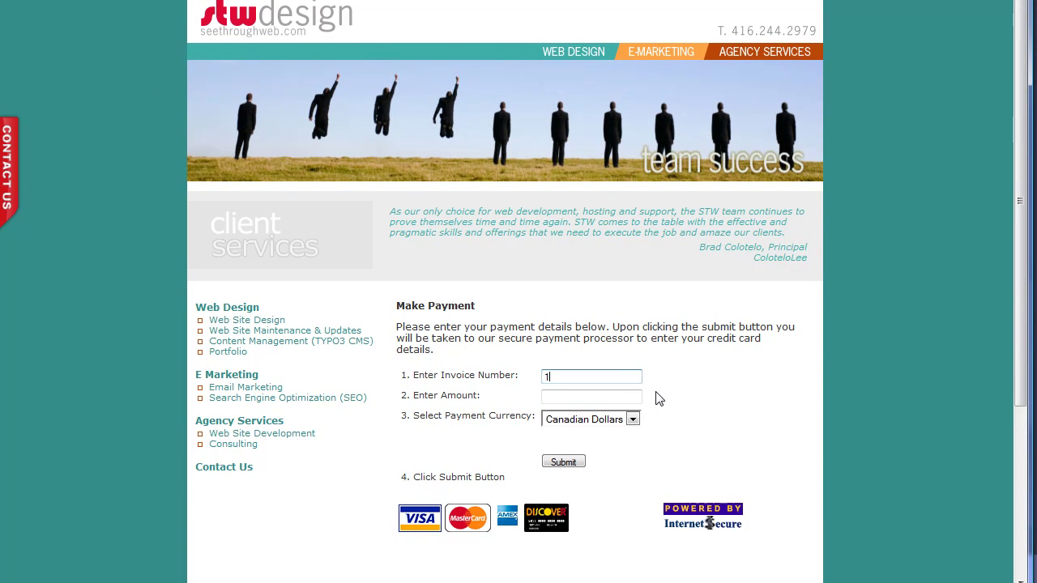
{"action": "left_click", "coordinate": [564, 397]}
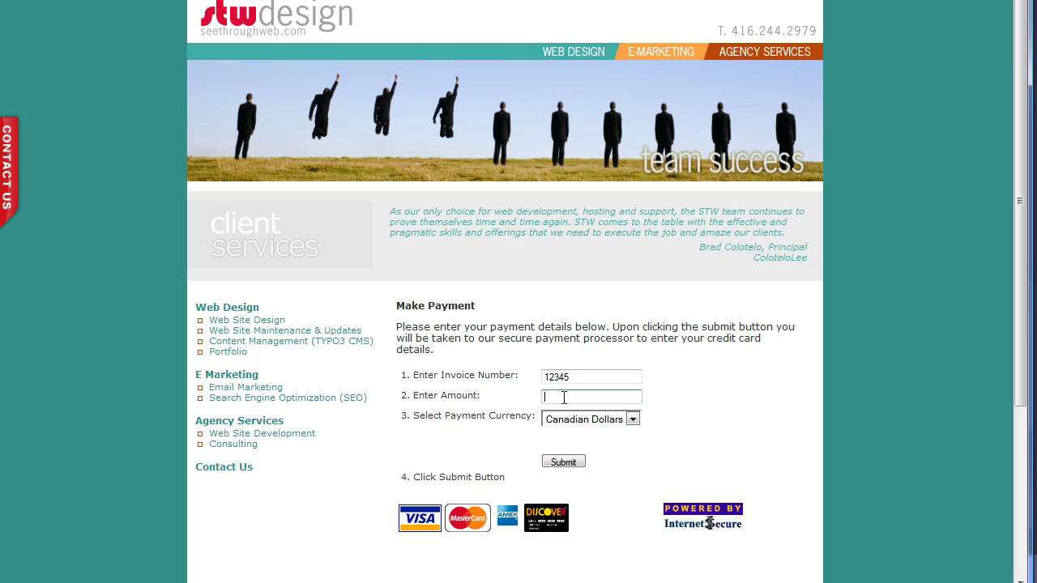
{"action": "type", "text": "50"}
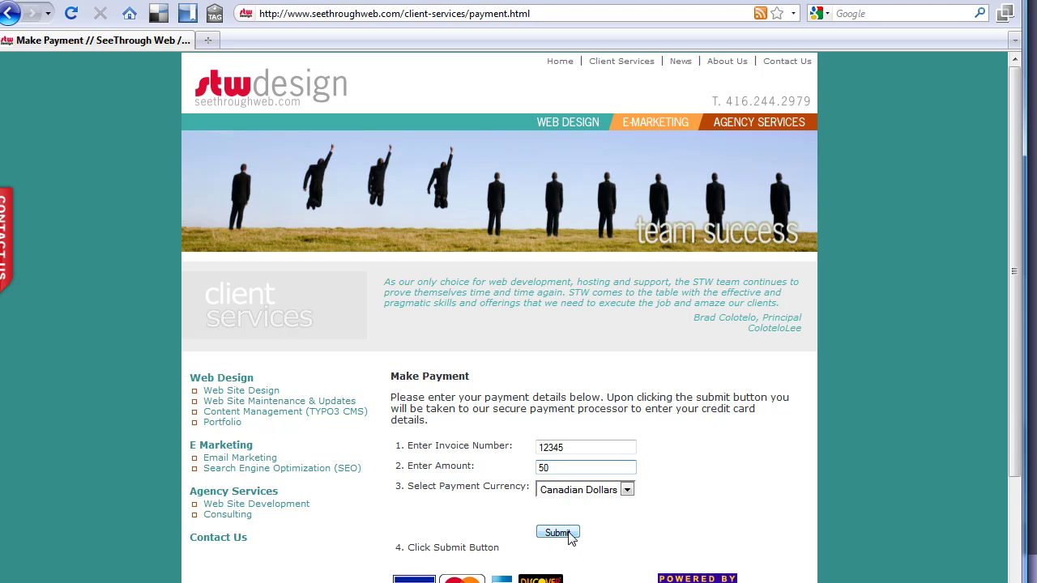
{"action": "left_click", "coordinate": [559, 533]}
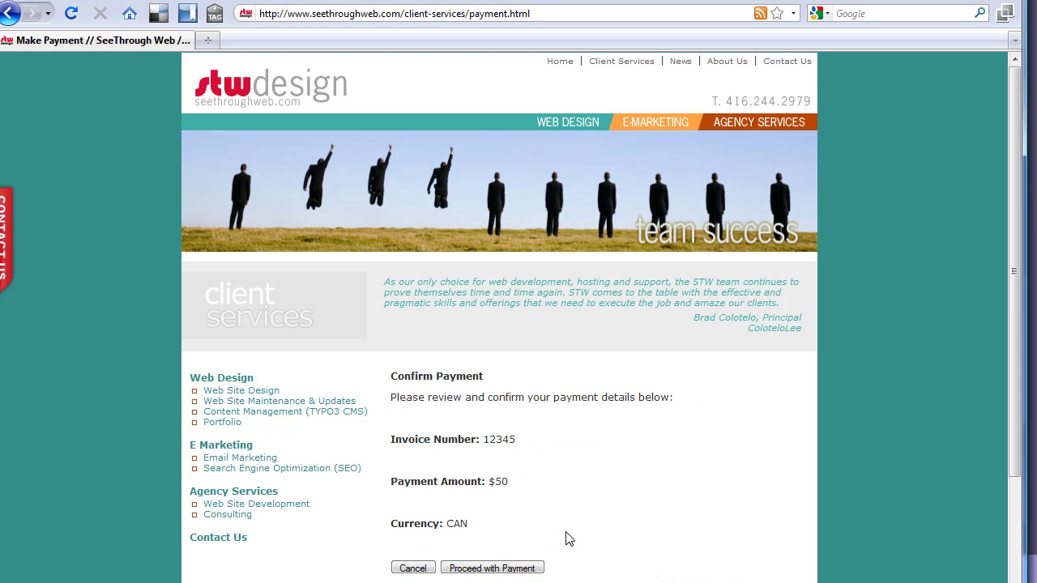
Proceed with the payment to InternetSecure's Cardholder Information page.
{"action": "left_click", "coordinate": [498, 572]}
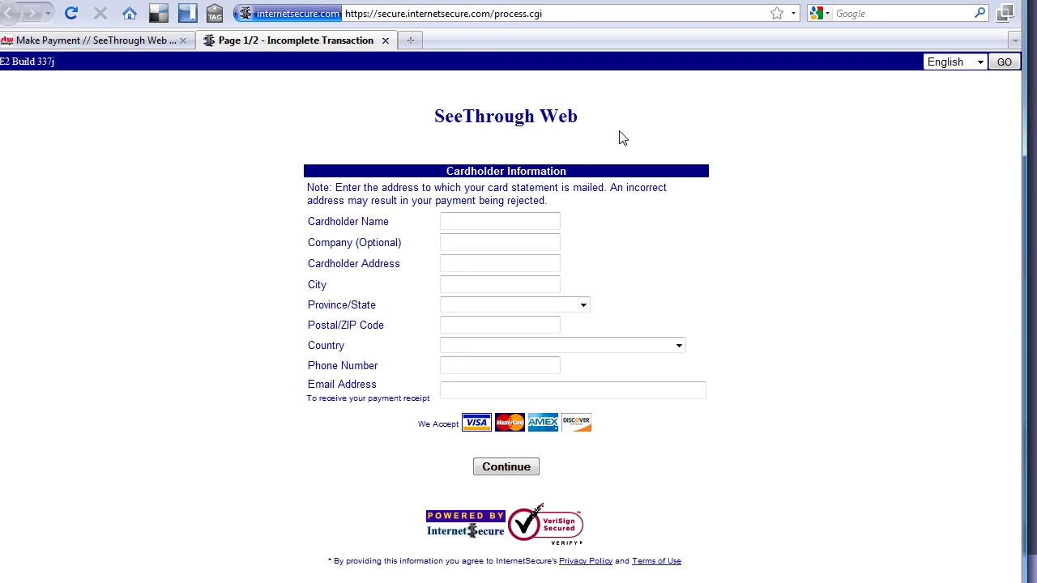
{"action": "left_click", "coordinate": [464, 220]}
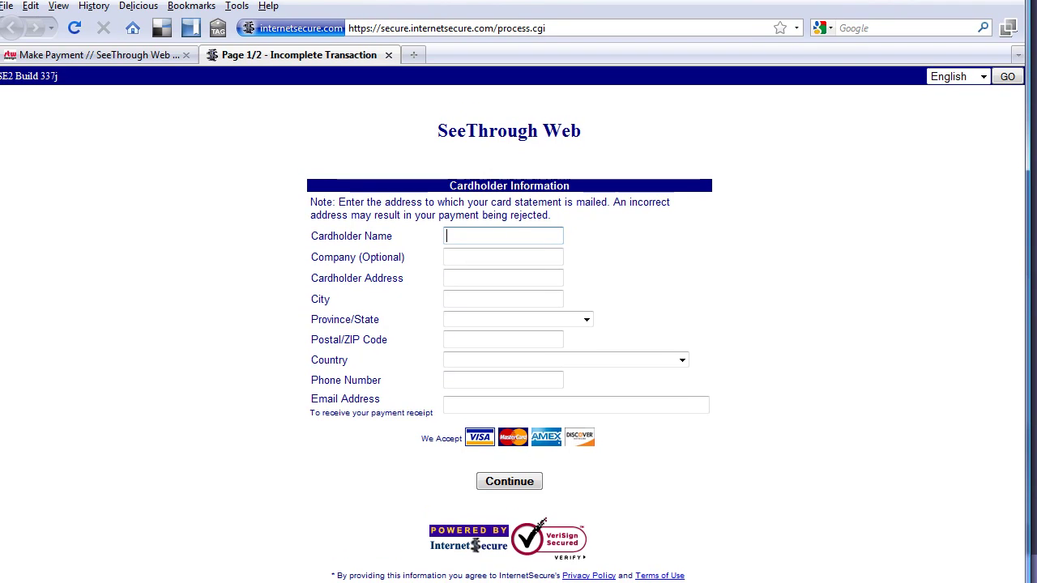
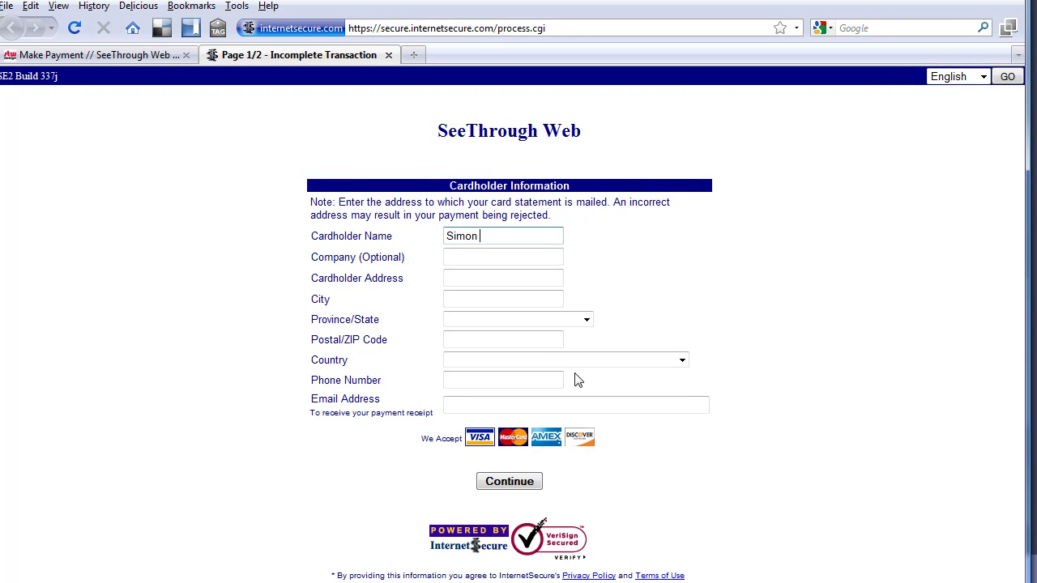
Fill in the cardholder's name, company SeeThrough Web, street address and city.
{"action": "key", "text": "Tab"}
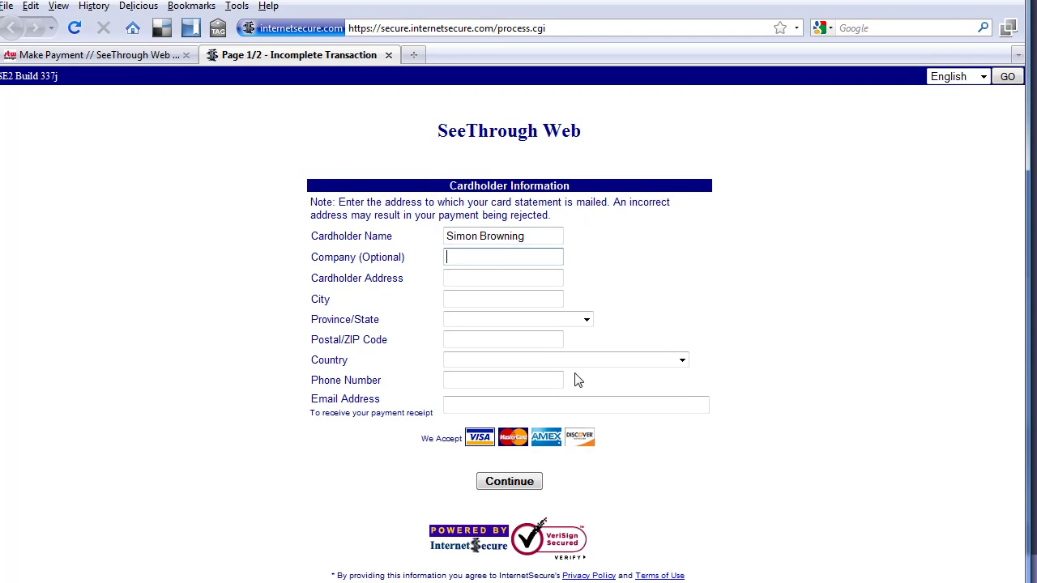
{"action": "type", "text": "SeeThrough Web"}
{"action": "key", "text": "Tab"}
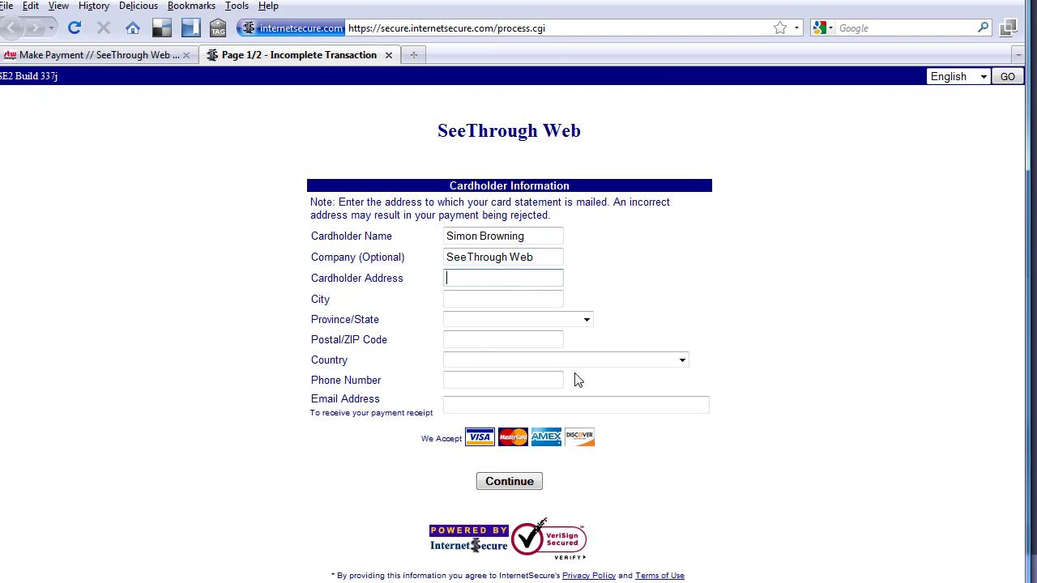
{"action": "type", "text": "3050"}
{"action": "key", "text": "BackSpace"}
{"action": "key", "text": "BackSpace"}
{"action": "type", "text": "44 Bloor St West"}
{"action": "key", "text": "Tab"}
{"action": "type", "text": "Toronto"}
Choose Ontario as province, enter the postal code, pick Canada, and enter the phone number.
{"action": "key", "text": "Tab"}
{"action": "type", "text": "ook"}
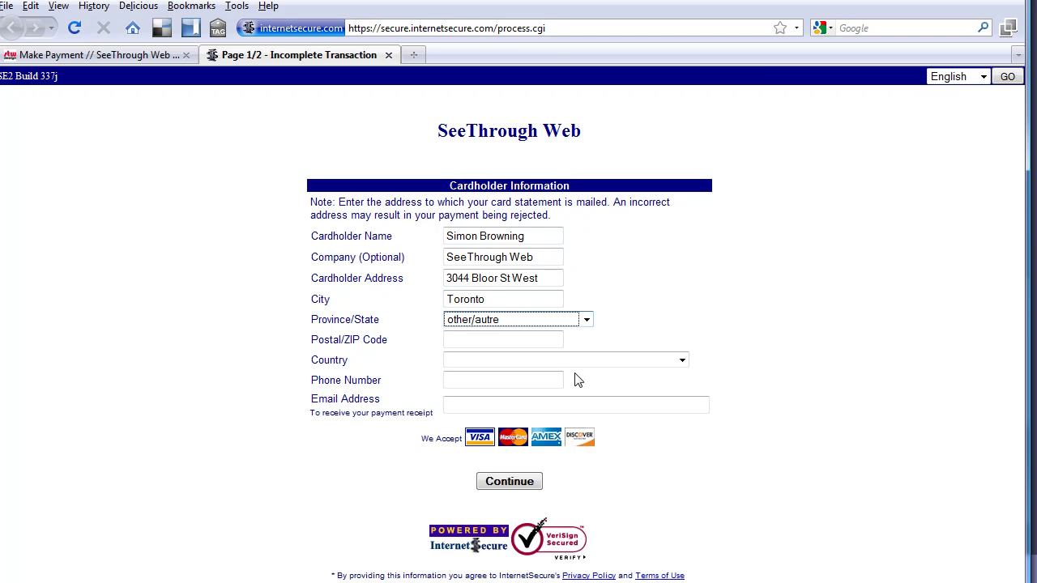
{"action": "type", "text": "o"}
{"action": "key", "text": "Tab"}
{"action": "type", "text": "M"}
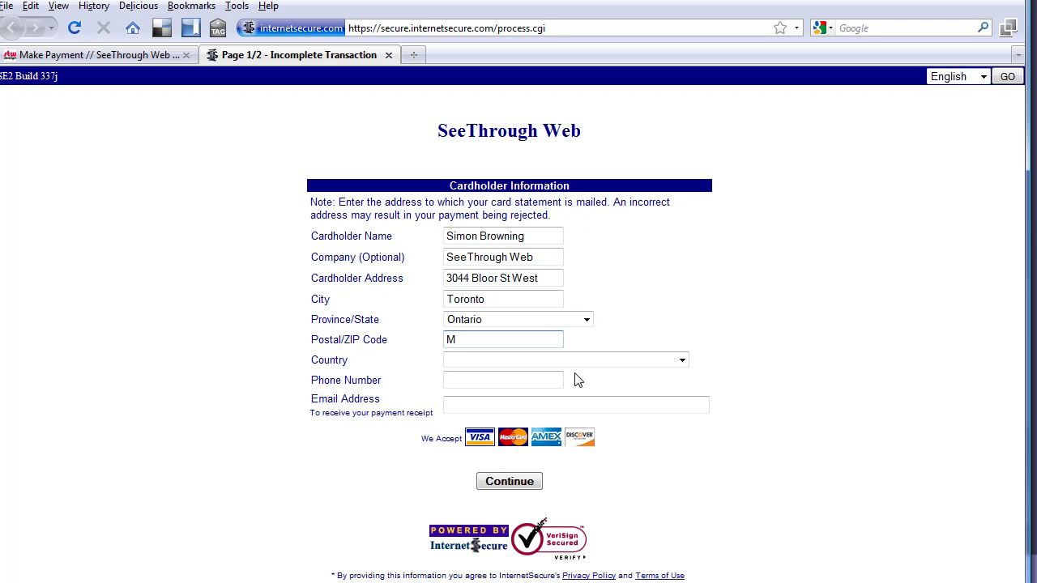
{"action": "type", "text": "8x2Y8"}
{"action": "key", "text": "Tab"}
{"action": "type", "text": "c"}
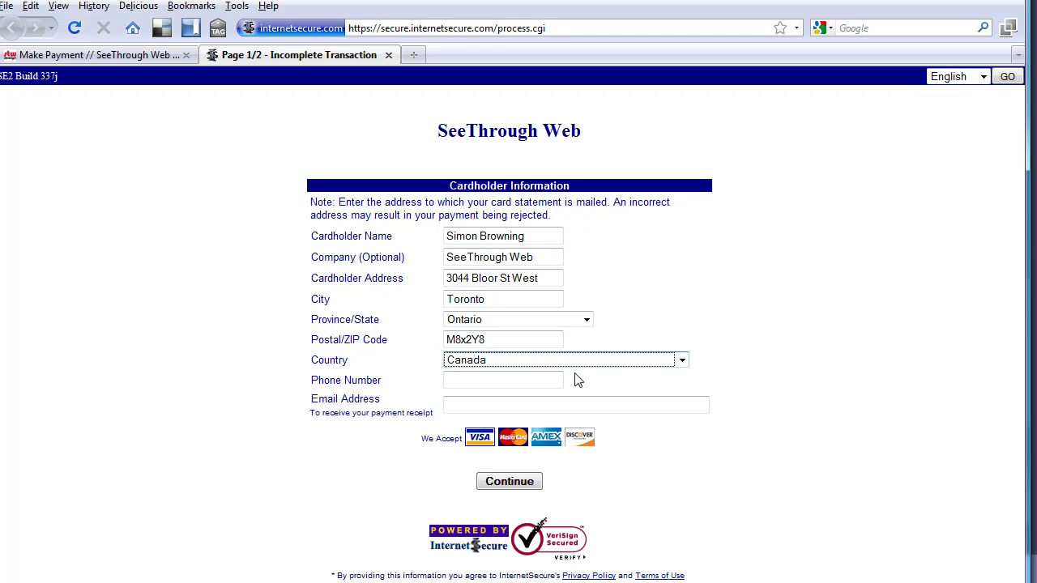
{"action": "key", "text": "Tab"}
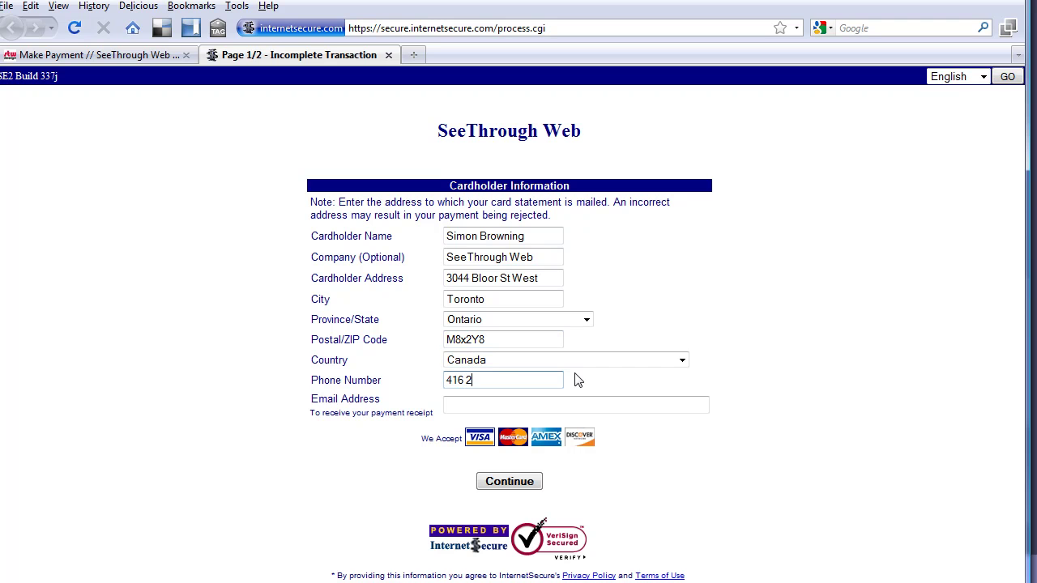
Enter the cardholder's e-mail, then complete it with '.com' after the warning and resubmit.
{"action": "left_click", "coordinate": [592, 400]}
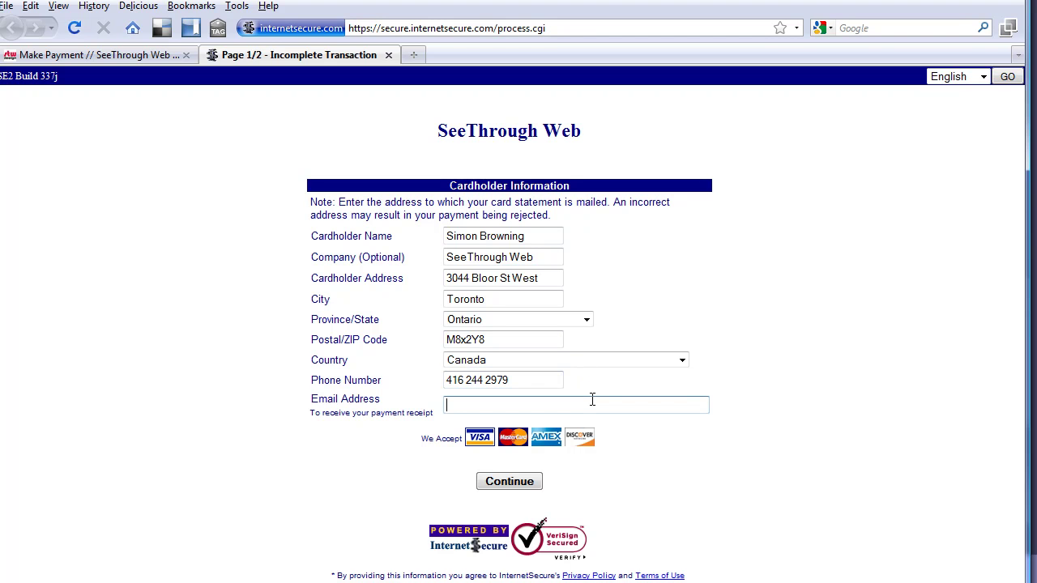
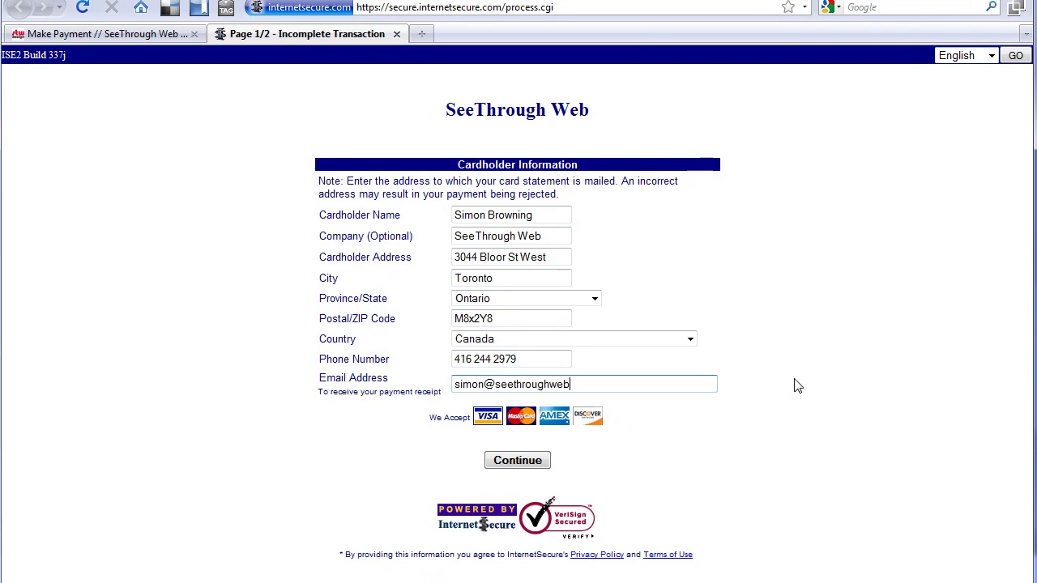
{"action": "left_click", "coordinate": [516, 467]}
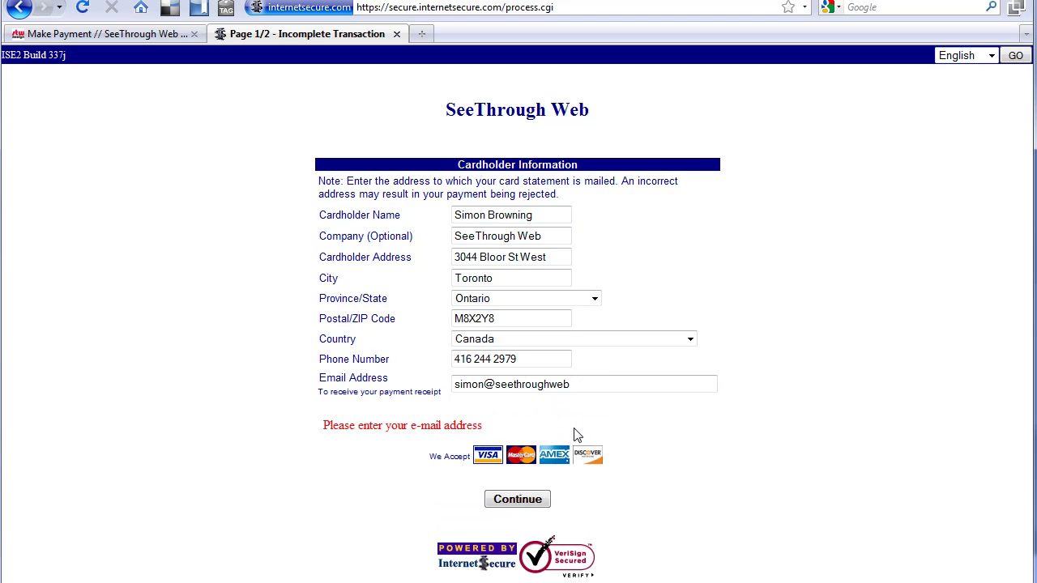
{"action": "left_click", "coordinate": [590, 384]}
{"action": "type", "text": ".com"}
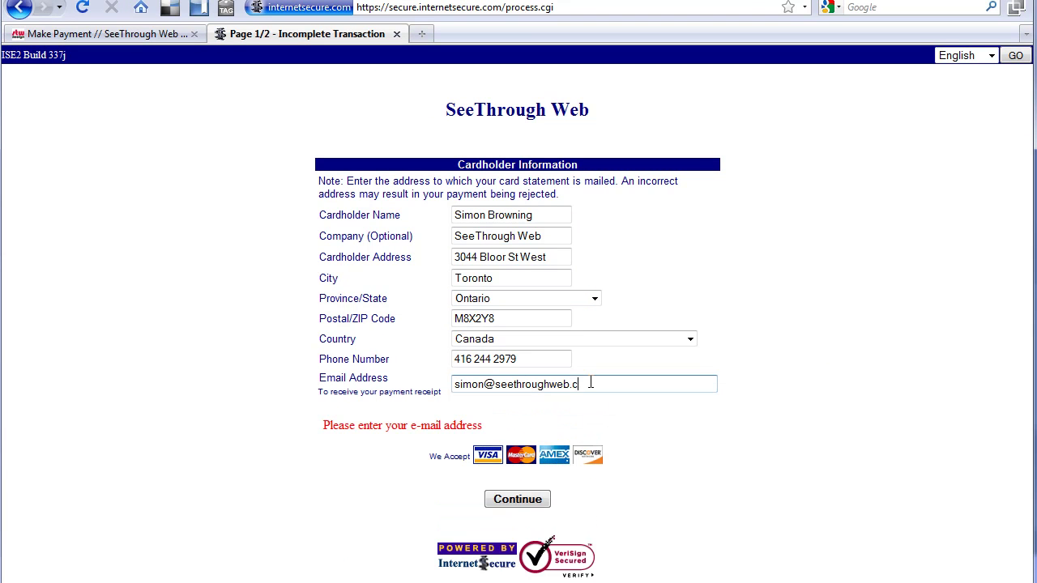
{"action": "left_click", "coordinate": [519, 499]}
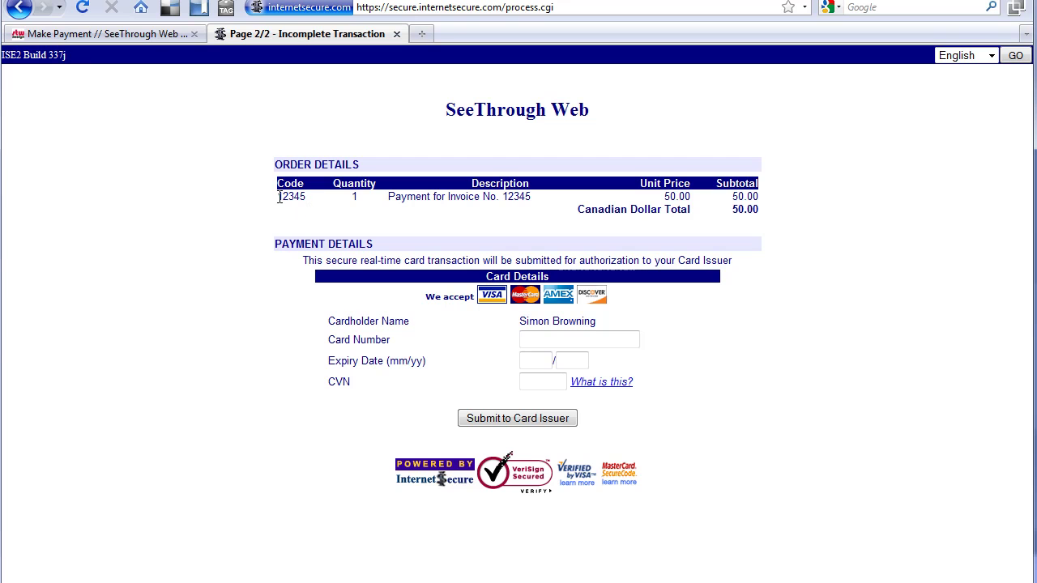
Highlight invoice 12345 and the cardholder name, then enter the test card number.
{"action": "left_click_drag", "start_coordinate": [502, 196], "coordinate": [526, 197]}
{"action": "triple_click", "coordinate": [528, 320]}
{"action": "left_click", "coordinate": [569, 338]}
{"action": "type", "text": "411111111111111111111"}
Enter expiry 08/01 and the card verification number, then highlight the 50.00 CAD total.
{"action": "left_click", "coordinate": [536, 360]}
{"action": "type", "text": "08"}
{"action": "left_click", "coordinate": [556, 356]}
{"action": "type", "text": "01"}
{"action": "left_click", "coordinate": [545, 378]}
{"action": "type", "text": "111"}
{"action": "left_click_drag", "start_coordinate": [729, 210], "coordinate": [770, 222]}
Return to the seethroughweb.com Confirm Payment tab and slide out the Contact Us form.
{"action": "left_click", "coordinate": [113, 37]}
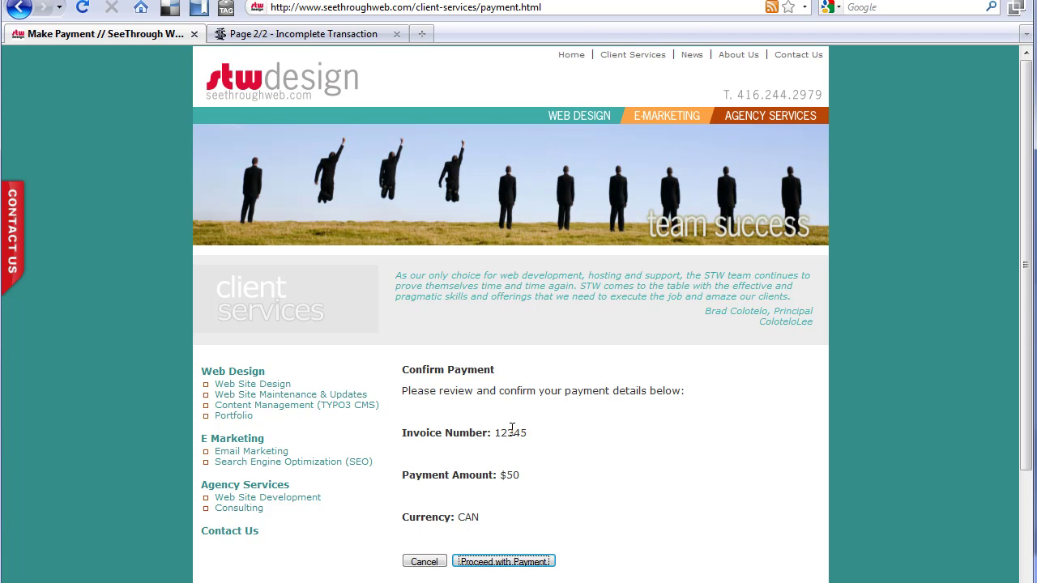
{"action": "left_click", "coordinate": [21, 232]}
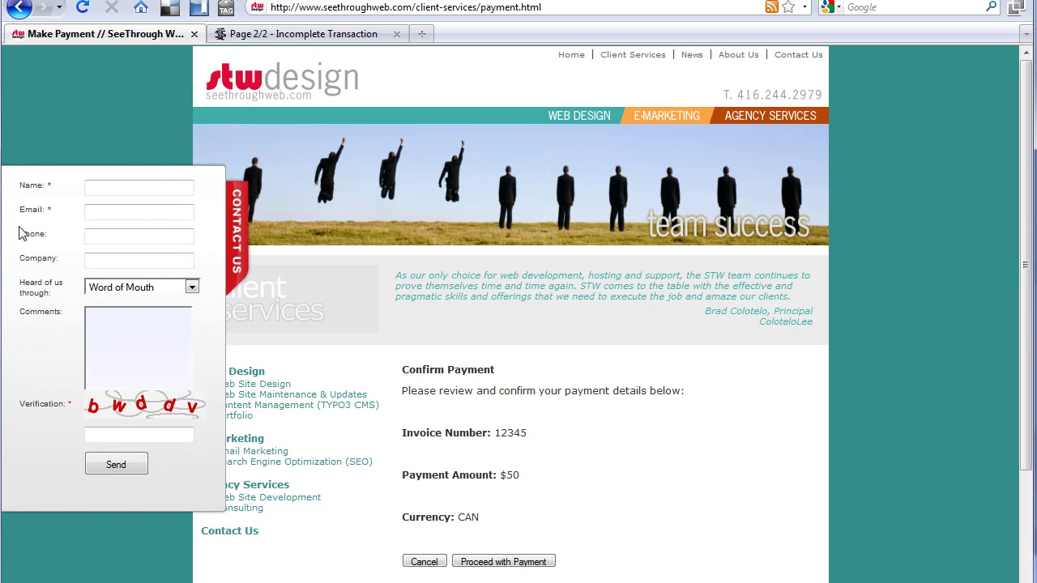